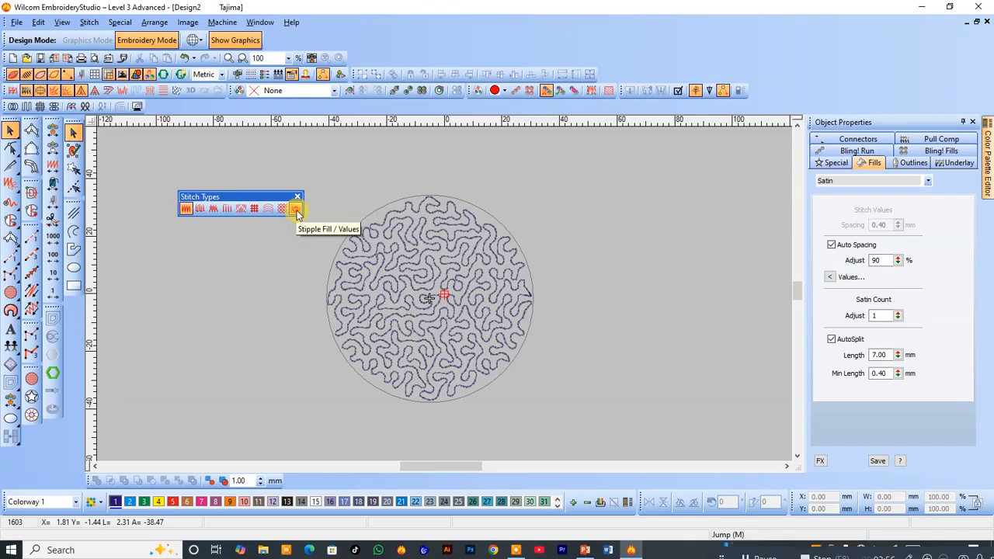
# - Apply Stipple Fill to the circle and set its minimum stitch length to 1 mm
pyautogui.click(296, 209)
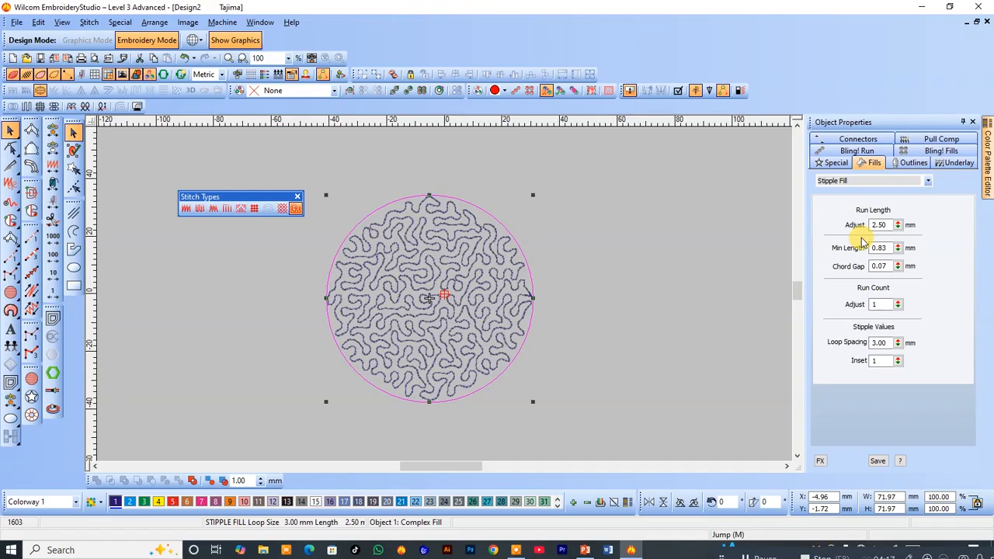
pyautogui.scroll(5, 520, 348)
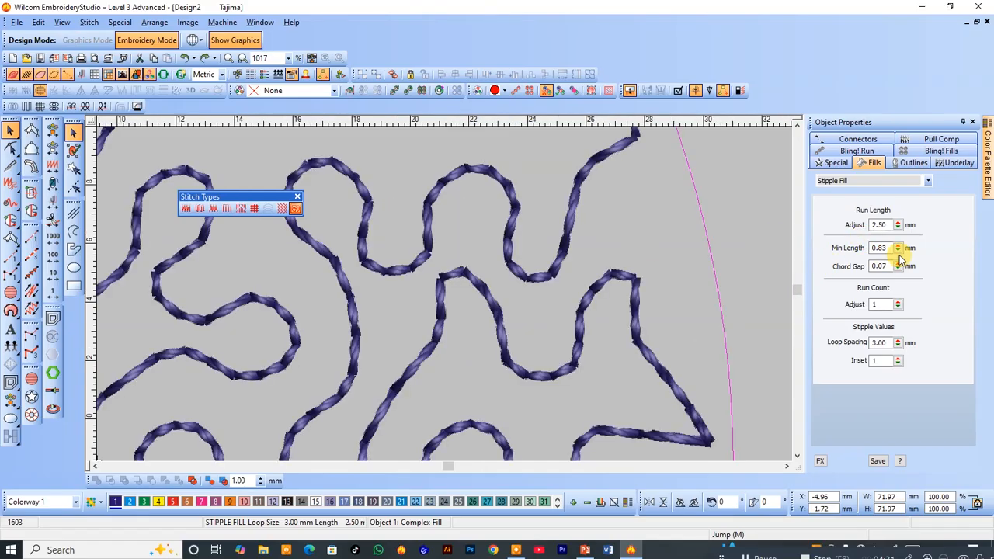
pyautogui.doubleClick(880, 248)
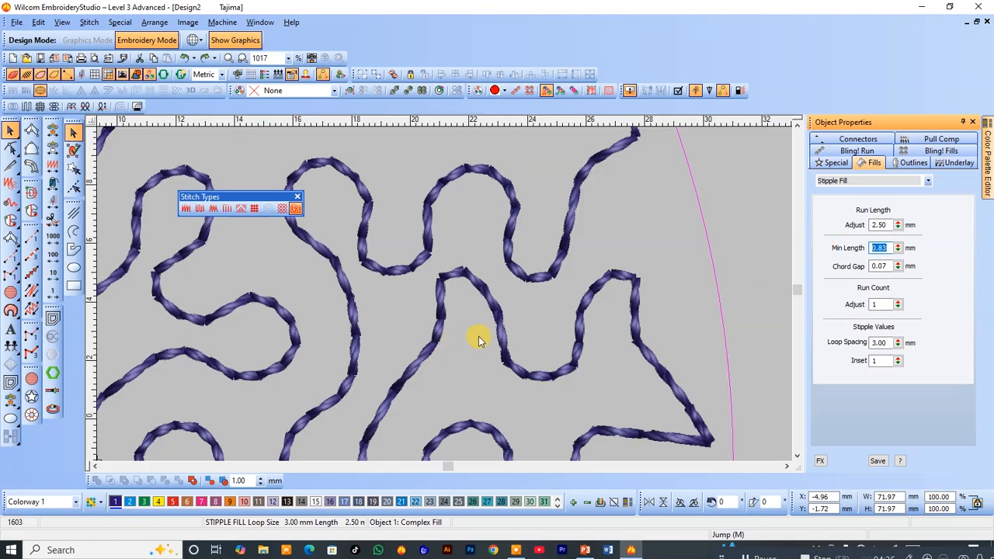
pyautogui.write('1')
pyautogui.press('Return')
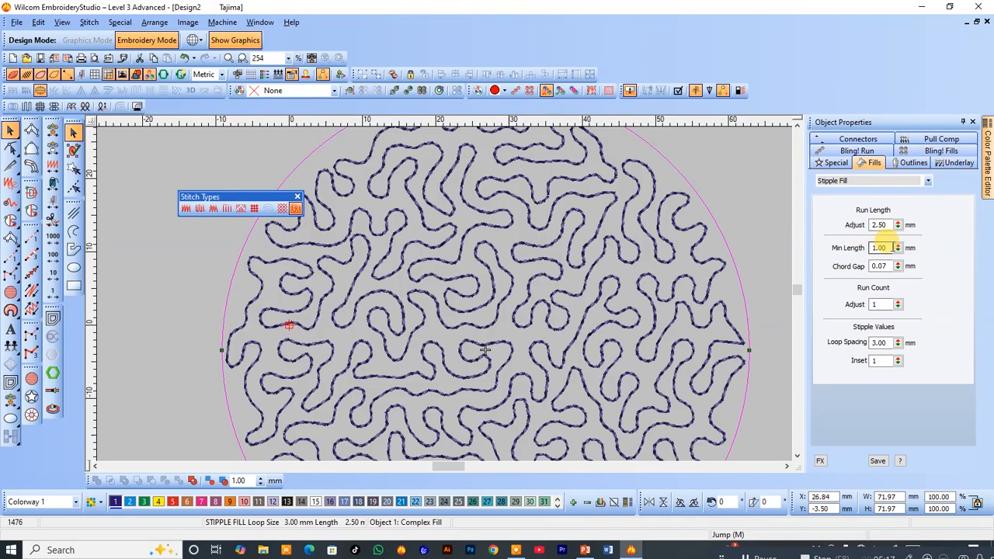
# - Try a 6.90 mm minimum length and a 7.00 mm run length on the stipple fill, and undo both changes
pyautogui.moveTo(898, 247)
pyautogui.mouseDown()
pyautogui.moveTo(841, 329)
pyautogui.moveTo(844, 248)
pyautogui.moveTo(899, 252)
pyautogui.mouseUp()
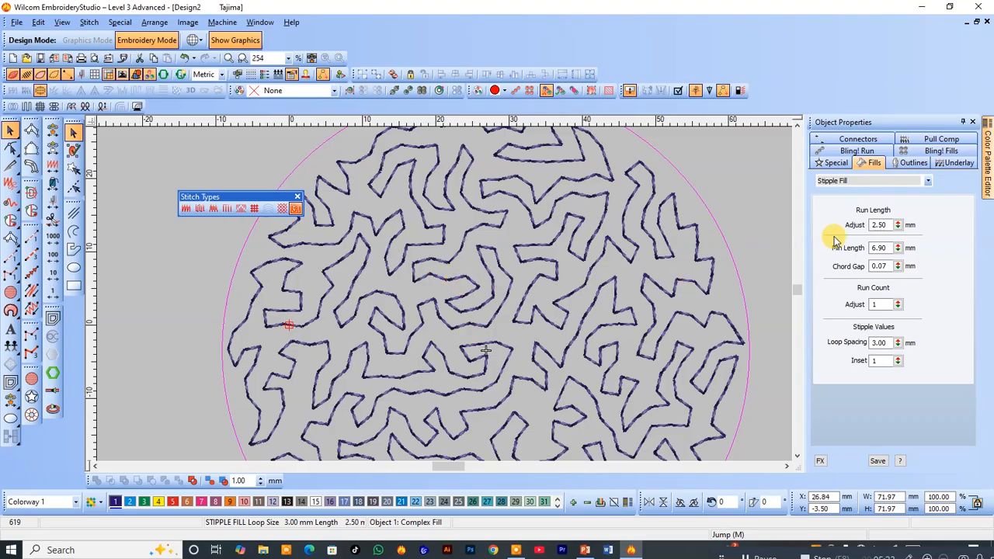
pyautogui.moveTo(898, 225); pyautogui.dragTo(836, 234)
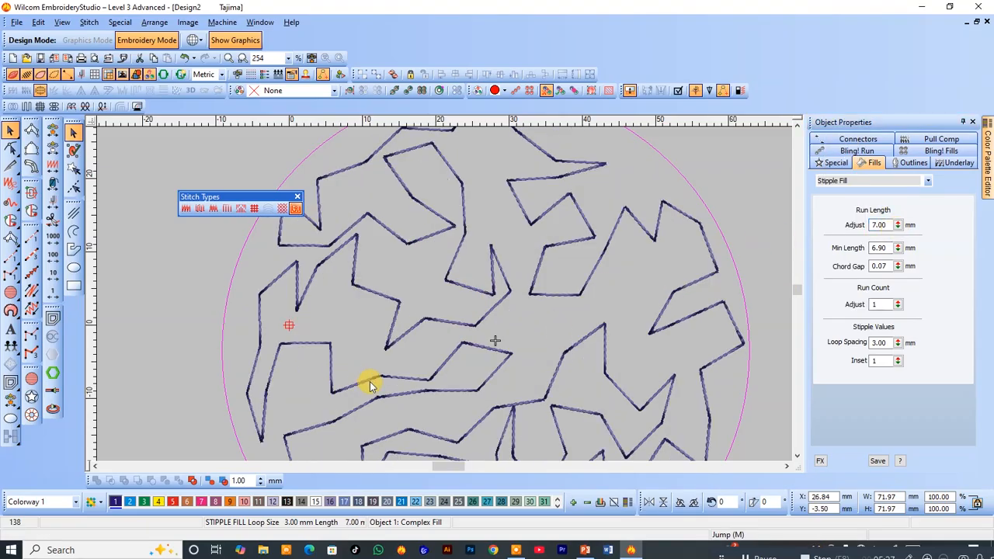
pyautogui.hotkey('ctrl', 'z')
pyautogui.hotkey('ctrl', 'z')
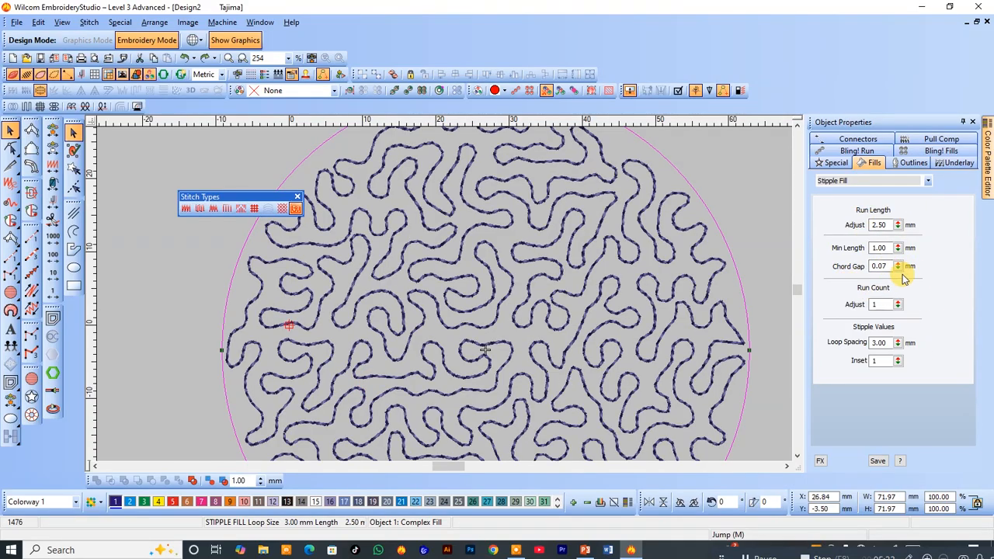
# - Set the stipple fill's chord gap to 0.97 mm and inspect the stitches up close
pyautogui.doubleClick(876, 266)
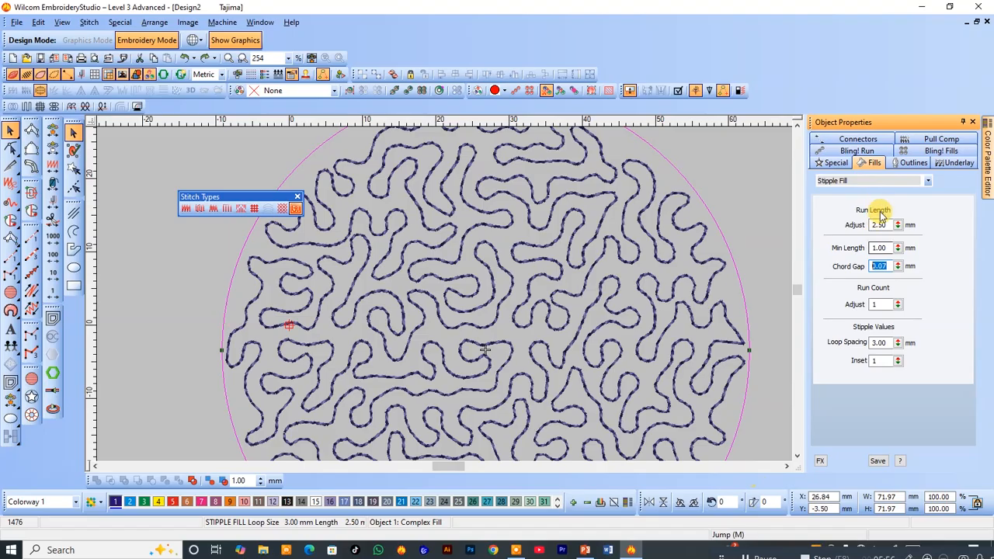
pyautogui.moveTo(898, 266); pyautogui.dragTo(845, 252)
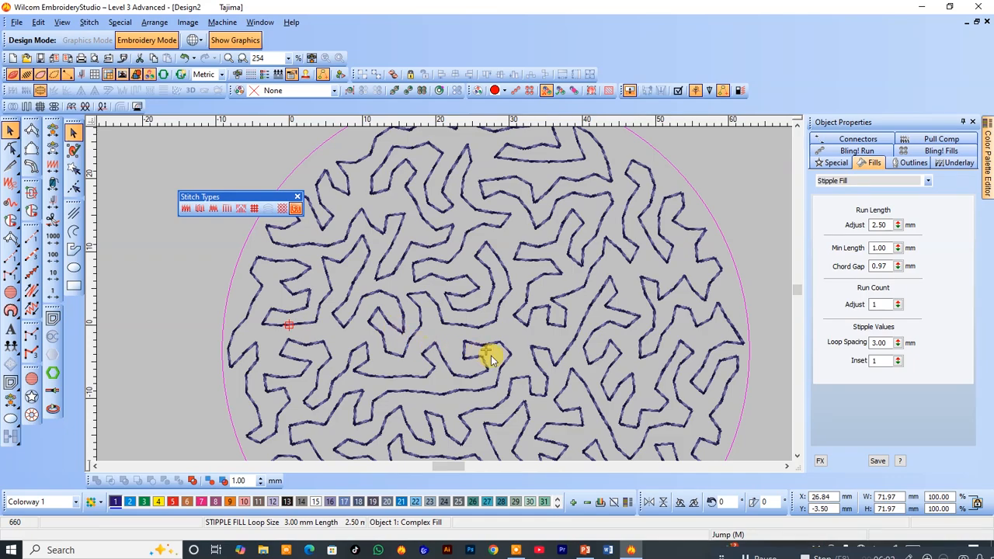
pyautogui.press('b')
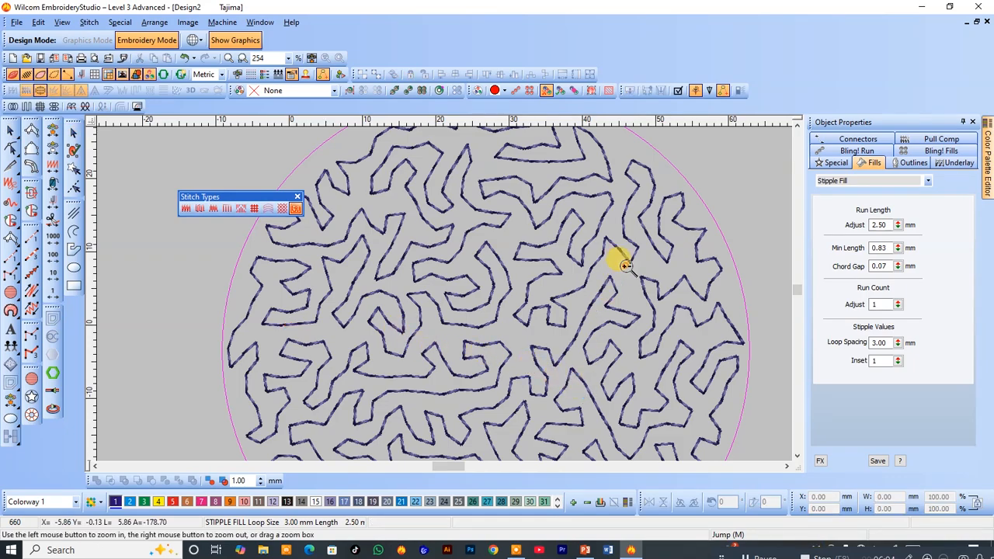
pyautogui.moveTo(626, 263); pyautogui.dragTo(552, 333)
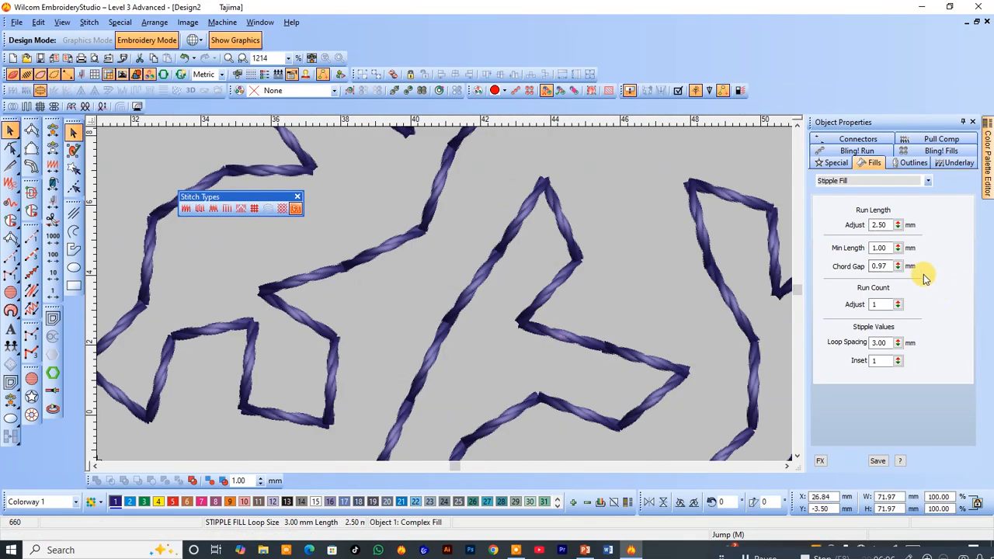
# - Set the chord gap to 0.42 mm and examine how the stipple curves turn at a single loop
pyautogui.moveTo(898, 266); pyautogui.dragTo(840, 268)
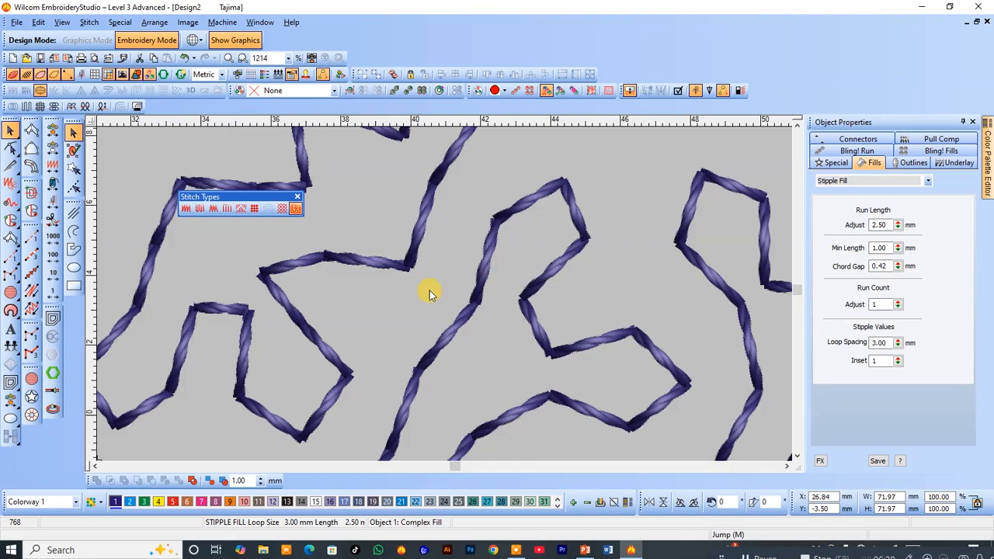
pyautogui.scroll(-5, 429, 291)
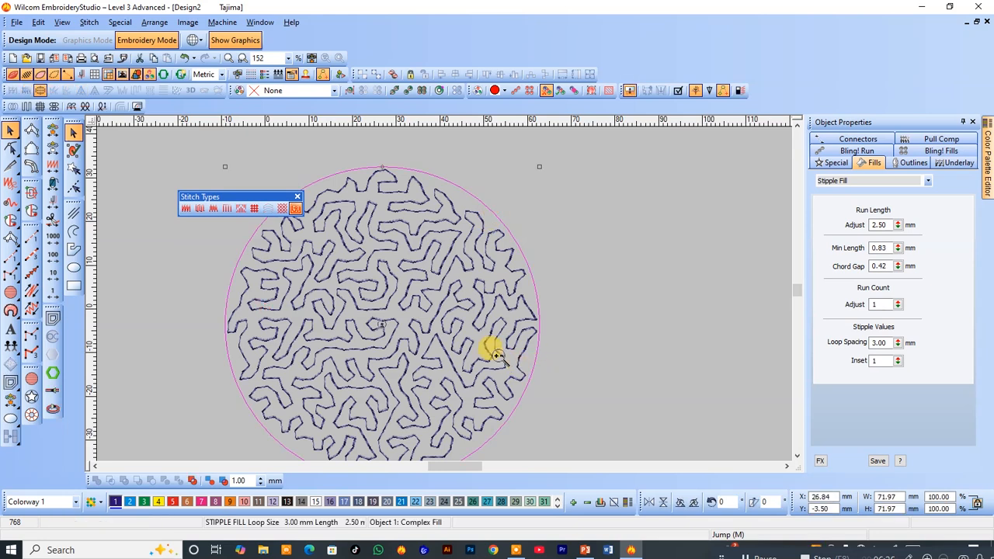
pyautogui.press('b')
pyautogui.moveTo(378, 229); pyautogui.dragTo(460, 294)
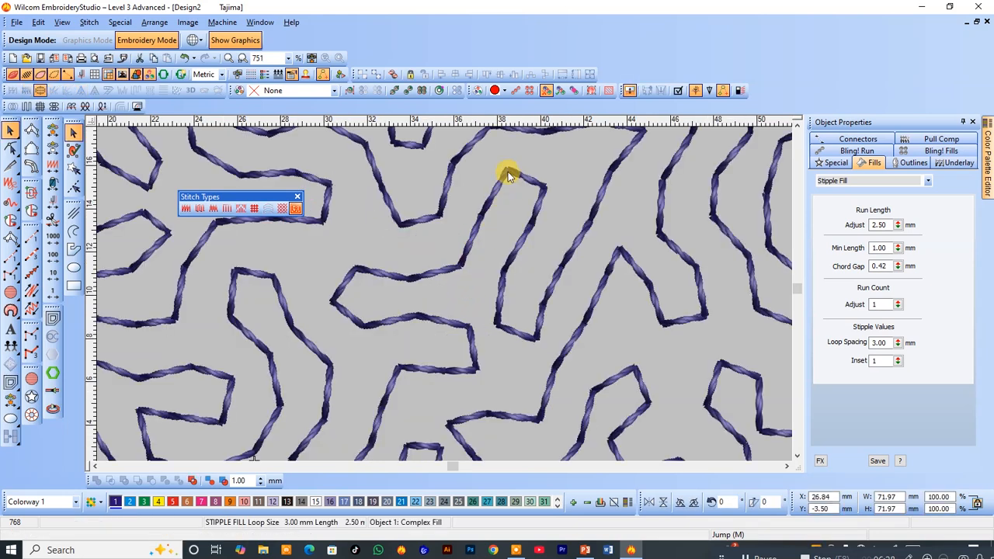
pyautogui.press('b')
pyautogui.moveTo(448, 136); pyautogui.dragTo(559, 256)
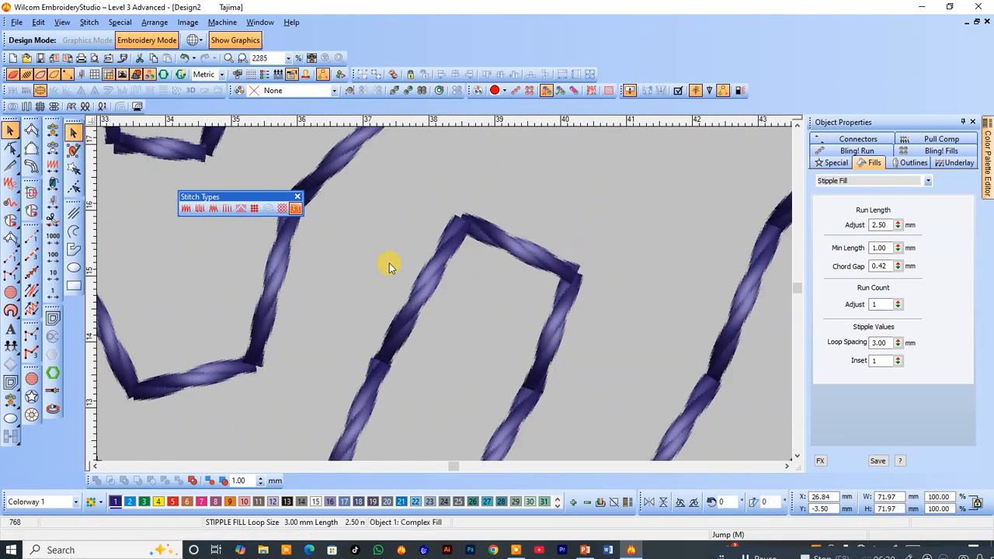
# - Set the chord gap to 0.05 mm to compare the rounding of the enlarged loop
pyautogui.doubleClick(878, 266)
pyautogui.write('0.05')
pyautogui.press('Return')
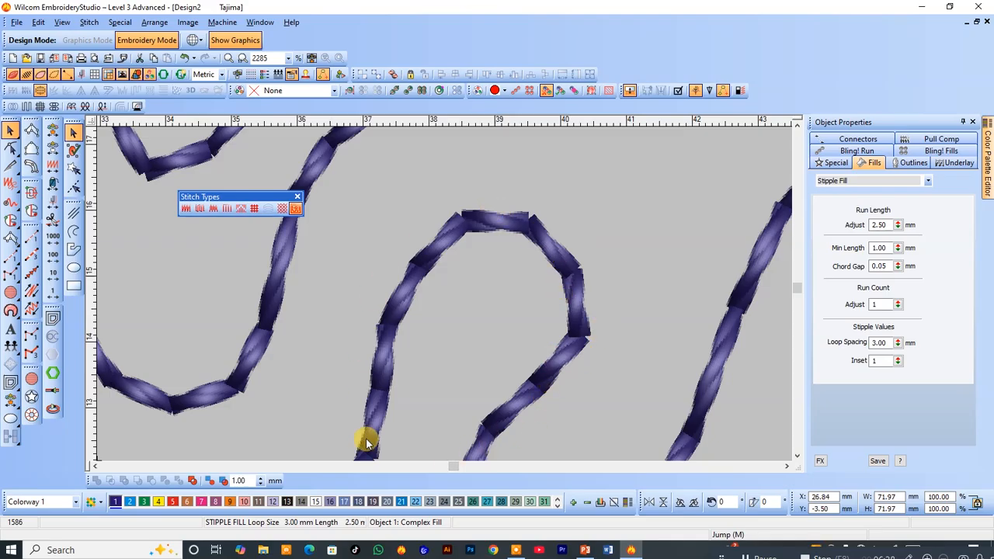
# - Try larger chord gaps of 0.70 mm and 1 mm on the stipple fill
pyautogui.moveTo(898, 266); pyautogui.dragTo(842, 311)
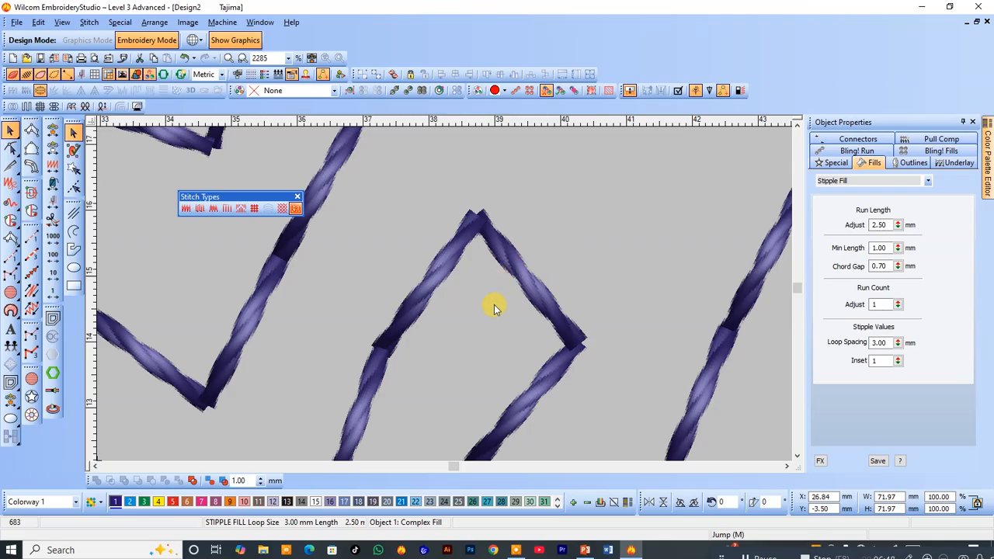
pyautogui.scroll(-5, 484, 319)
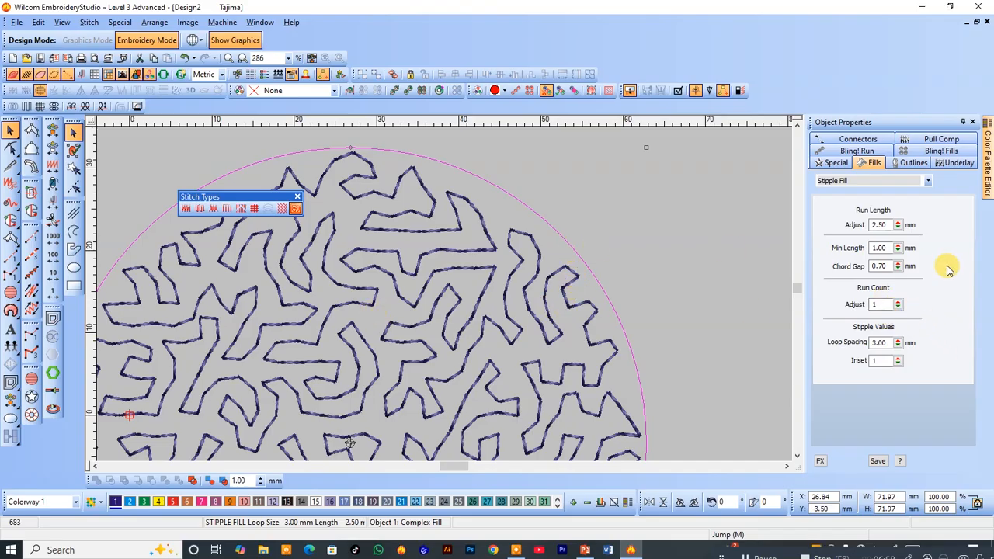
pyautogui.doubleClick(886, 266)
pyautogui.write('1')
pyautogui.press('Return')
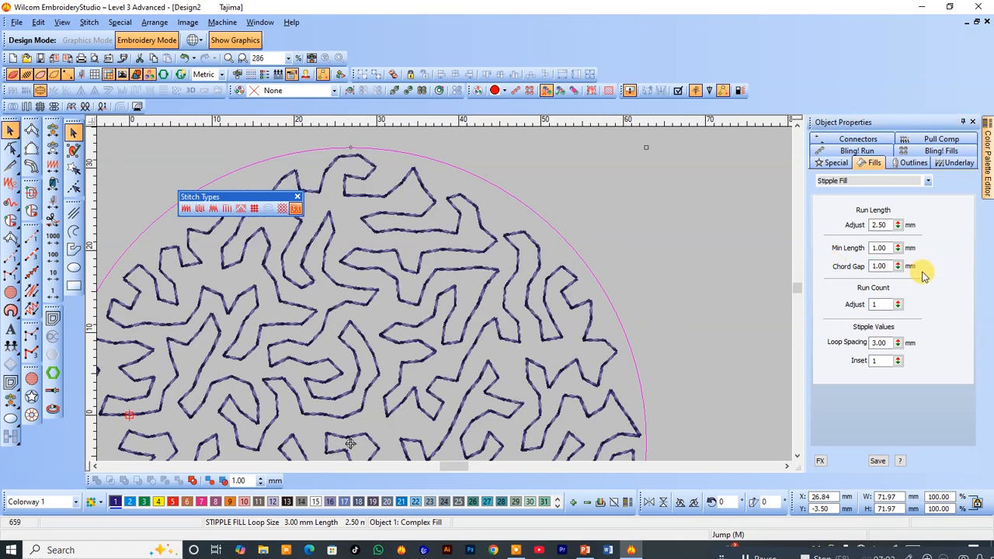
# - Reduce the stipple fill's chord gap to 0.05 mm and check the curves near the circle's edge
pyautogui.click(898, 265)
pyautogui.moveTo(900, 269)
pyautogui.mouseDown()
pyautogui.moveTo(843, 334)
pyautogui.moveTo(901, 273)
pyautogui.mouseUp()
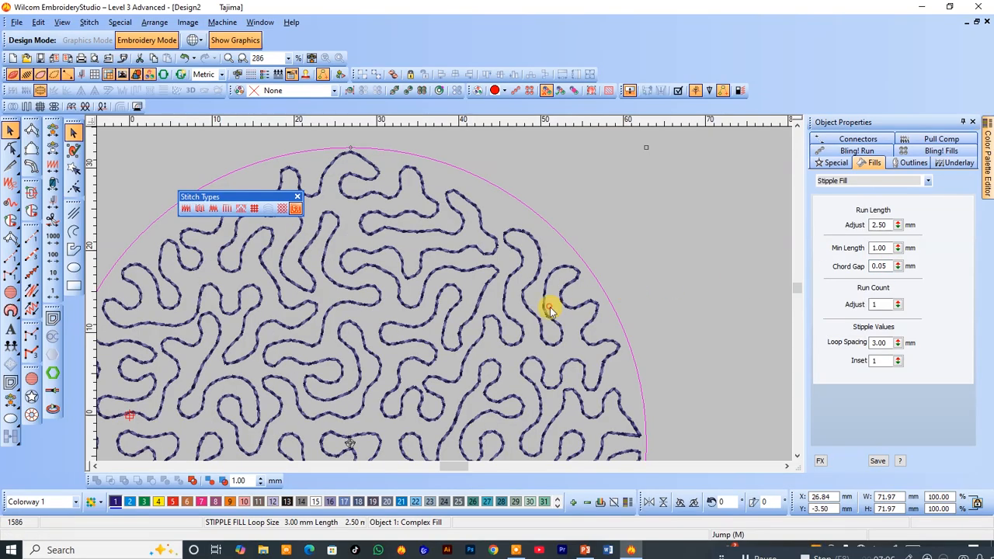
pyautogui.hotkey('shift', 'z')
pyautogui.press('b')
pyautogui.moveTo(529, 333); pyautogui.dragTo(464, 376)
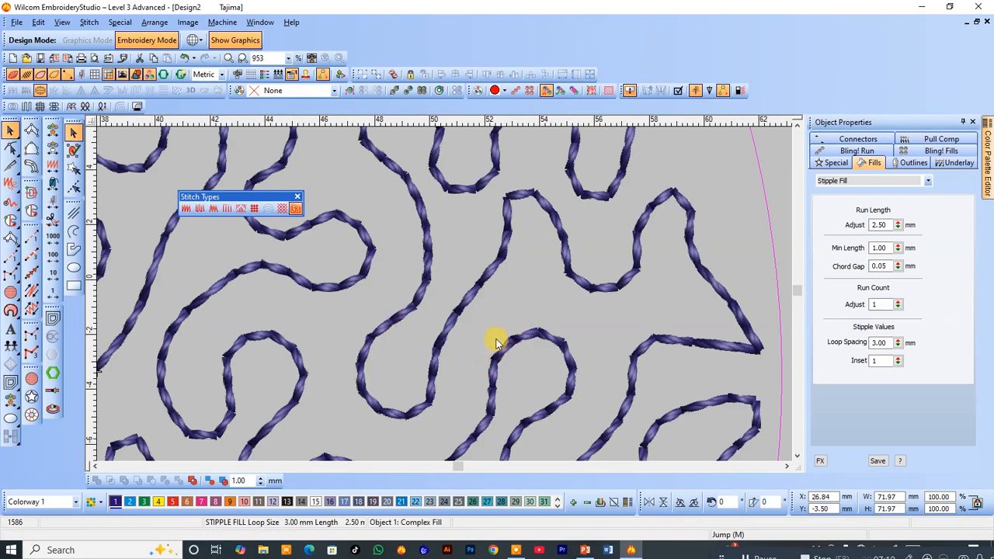
pyautogui.hotkey('shift', 'z')
pyautogui.hotkey('shift', 'z')
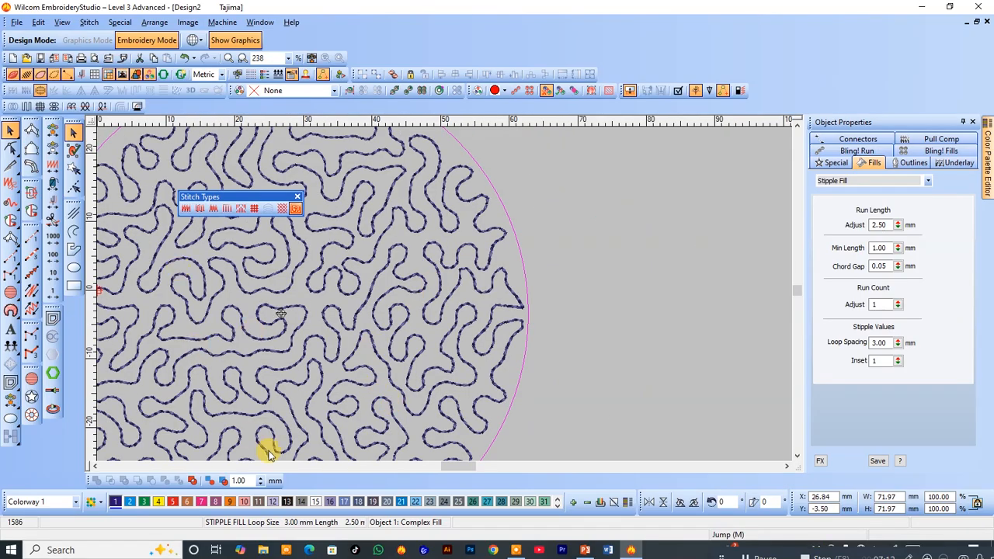
# - Try a run count of 15 on the stipple fill and return it to 1
pyautogui.moveTo(899, 304); pyautogui.dragTo(862, 276)
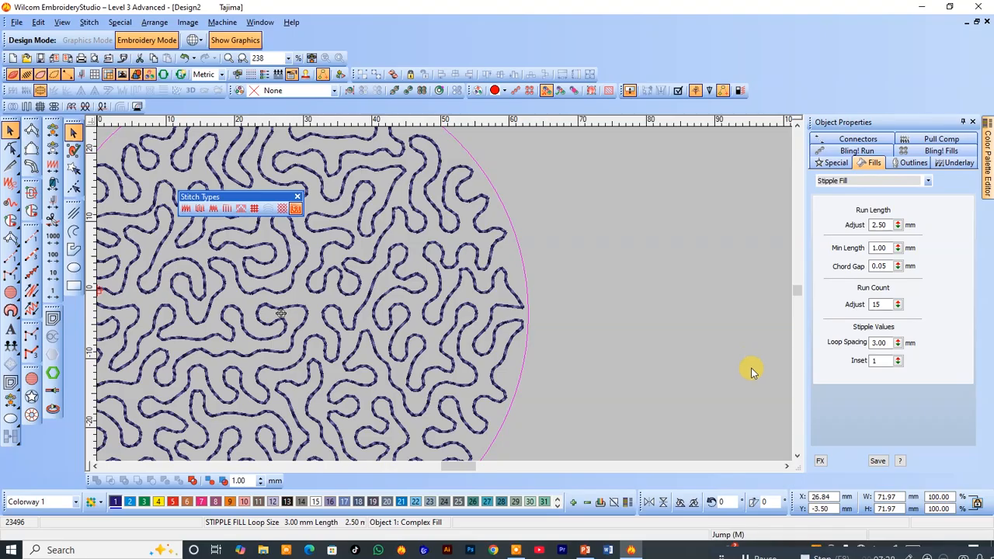
pyautogui.moveTo(899, 304); pyautogui.dragTo(847, 337)
pyautogui.moveTo(899, 303); pyautogui.dragTo(834, 334)
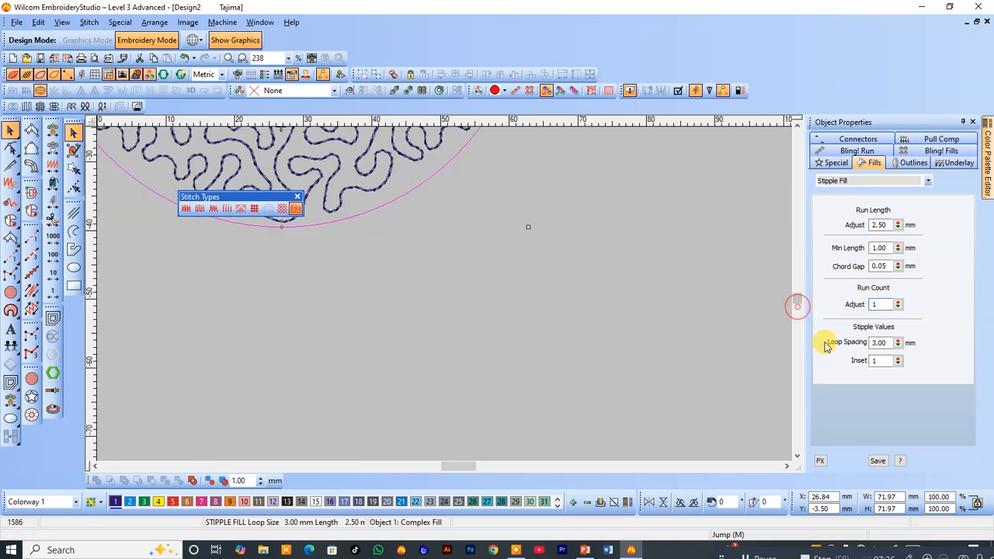
# - Inspect the fill near the circle's edge and set the loop spacing to 3.45 mm
pyautogui.hotkey('shift', 'z')
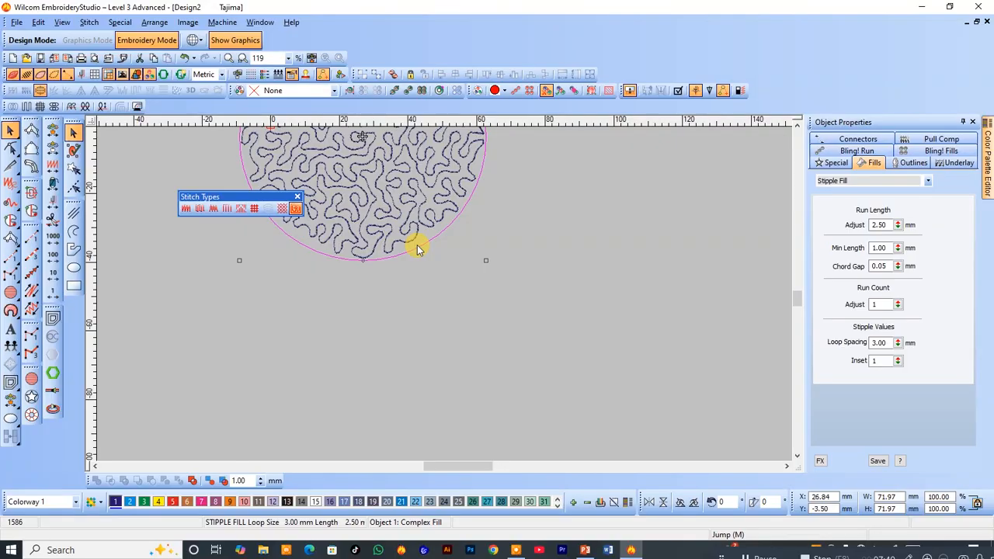
pyautogui.scroll(2, 418, 249)
pyautogui.press('b')
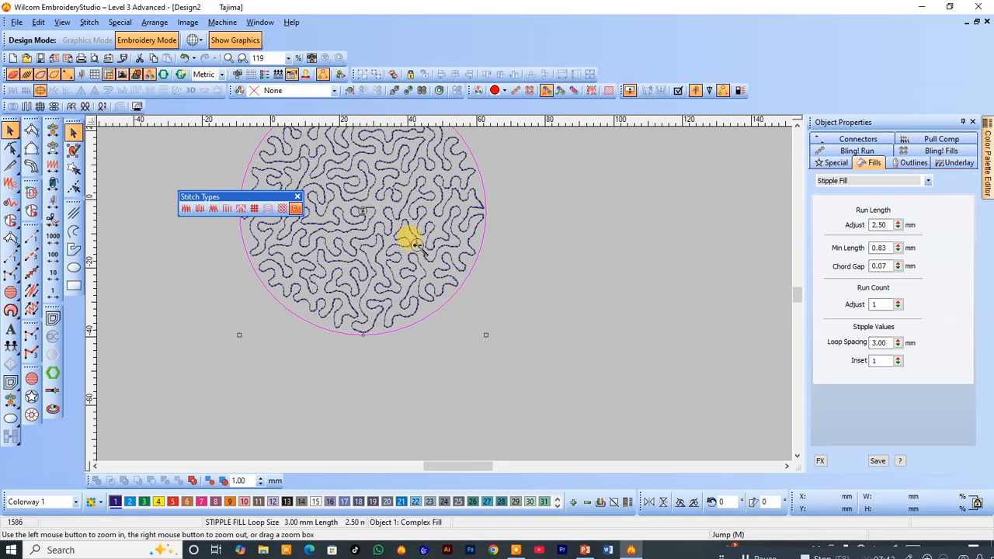
pyautogui.moveTo(488, 191); pyautogui.dragTo(374, 286)
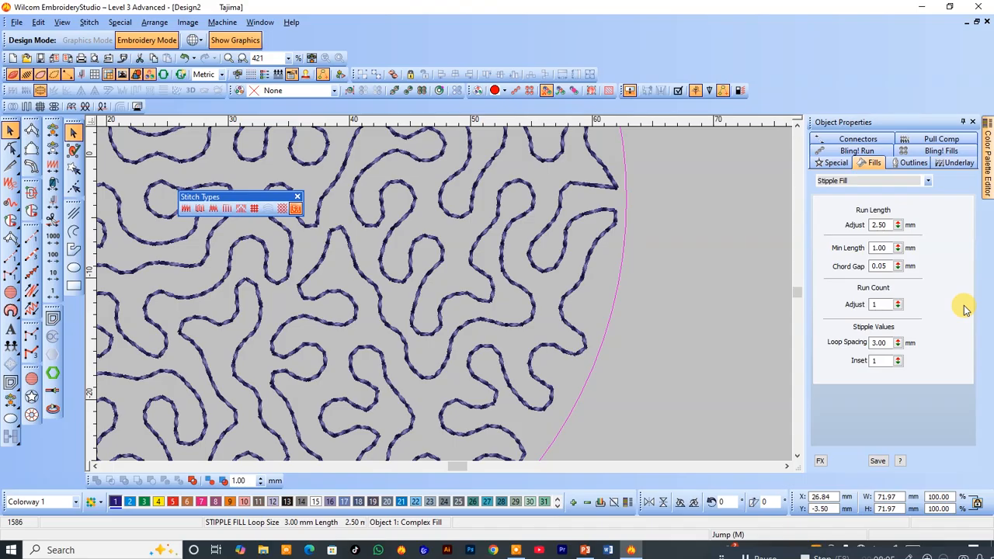
pyautogui.moveTo(898, 342); pyautogui.dragTo(833, 289)
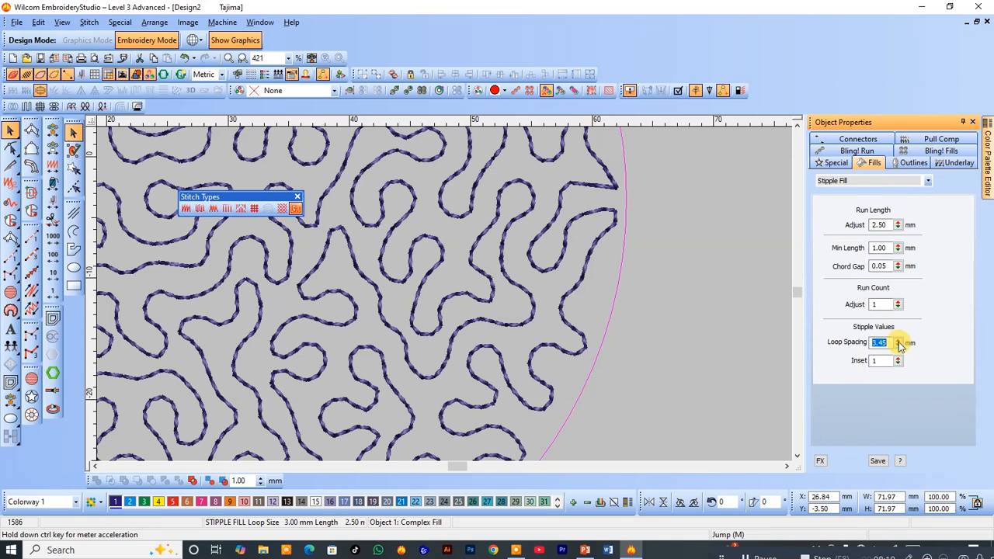
pyautogui.hotkey('shift', 'z')
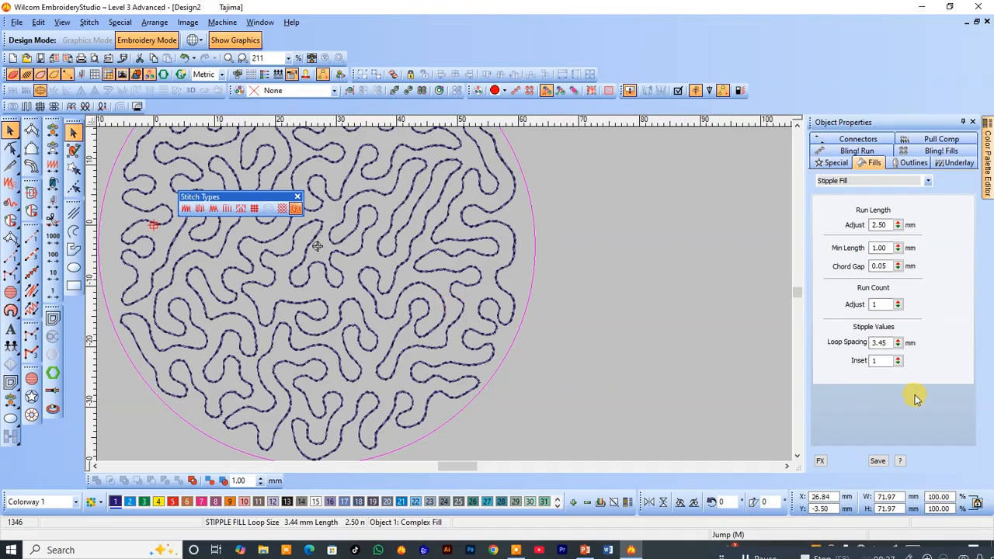
# - Try wider stipple loop spacings of 4.83 mm and 5.36 mm
pyautogui.click(883, 342)
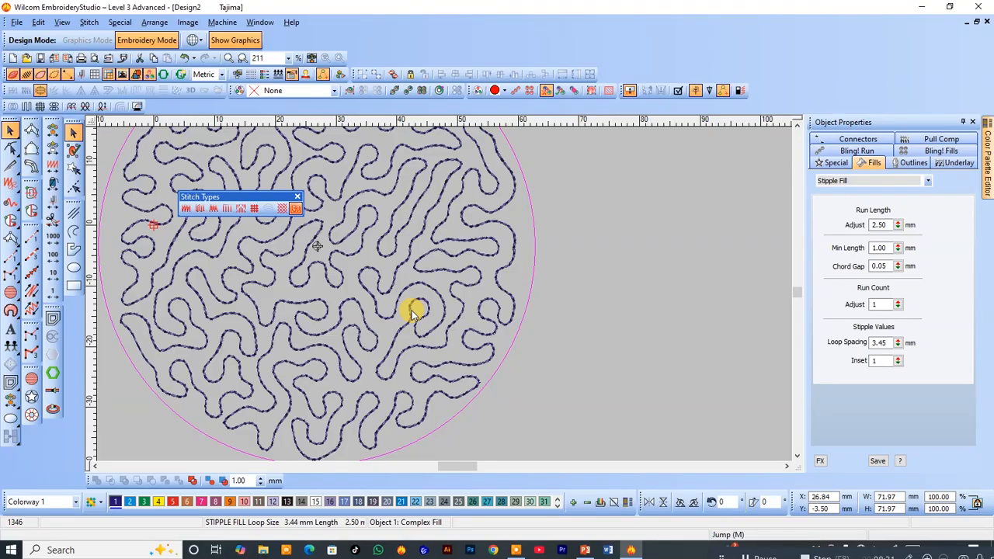
pyautogui.moveTo(898, 341); pyautogui.dragTo(831, 311)
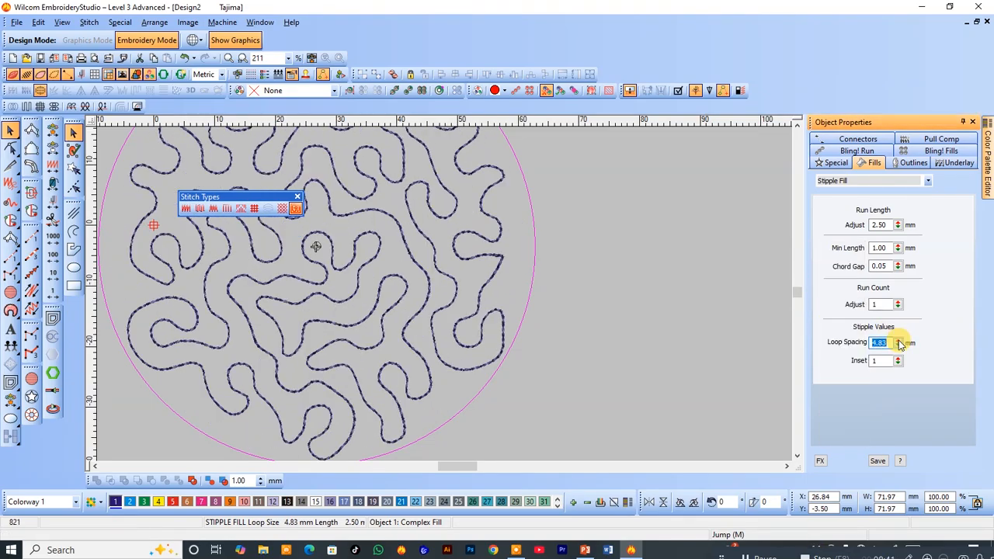
pyautogui.moveTo(899, 344); pyautogui.dragTo(893, 339)
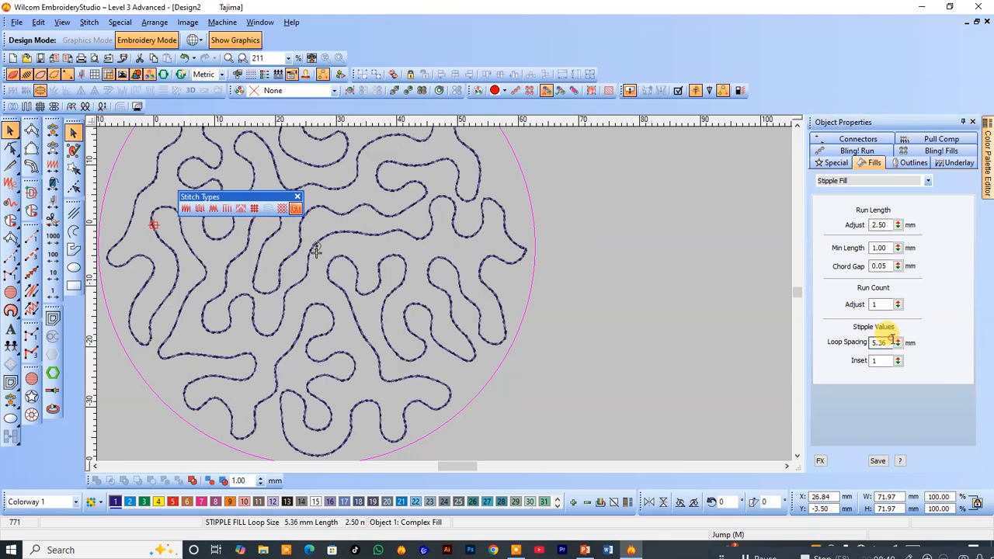
# - Set the stipple loop spacing to 1 mm and inspect the dense stitching near the circle's lower edge
pyautogui.write('1')
pyautogui.click(847, 342)
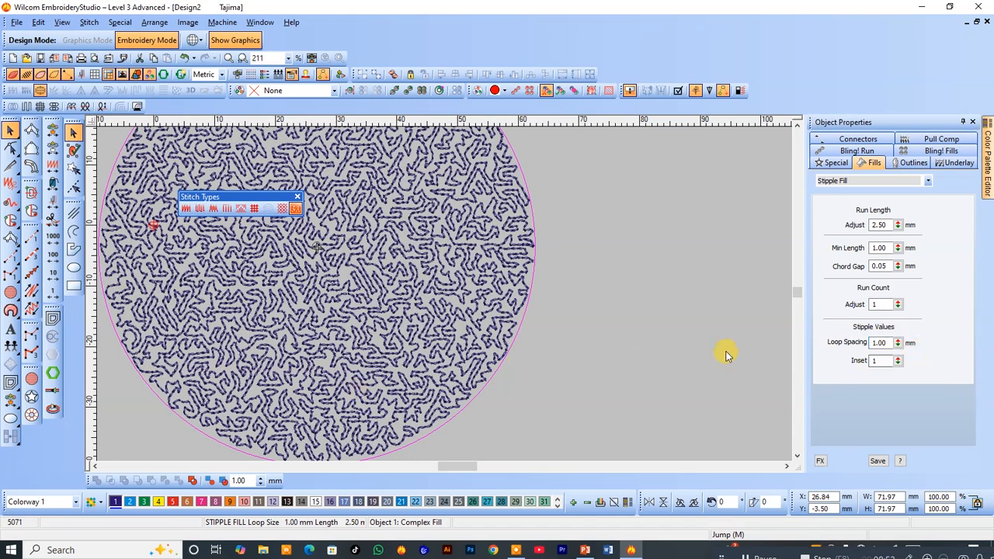
pyautogui.press('z')
pyautogui.moveTo(350, 303); pyautogui.dragTo(524, 417)
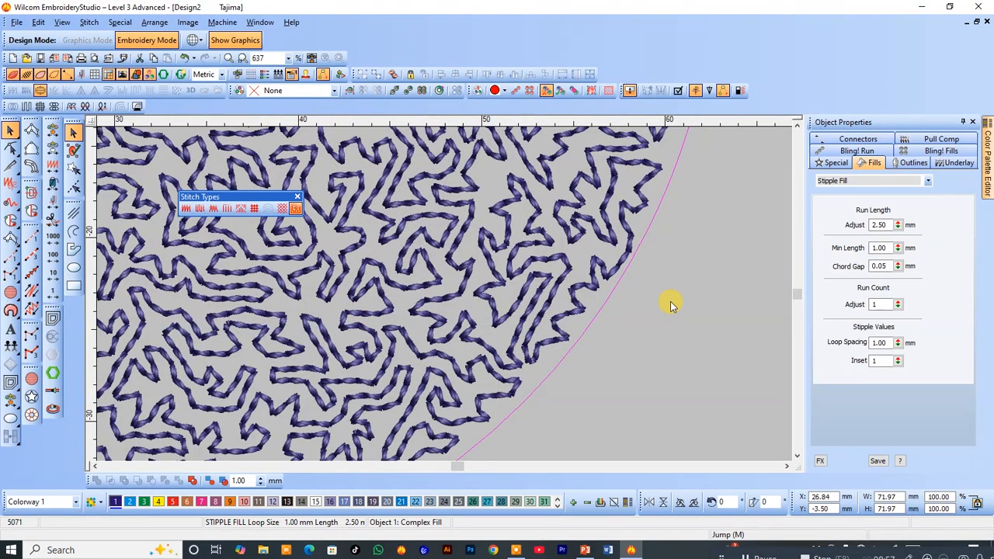
# - Set the stipple fill's minimum length to 0.2 mm and inspect the smoother curves across the circle
pyautogui.doubleClick(878, 247)
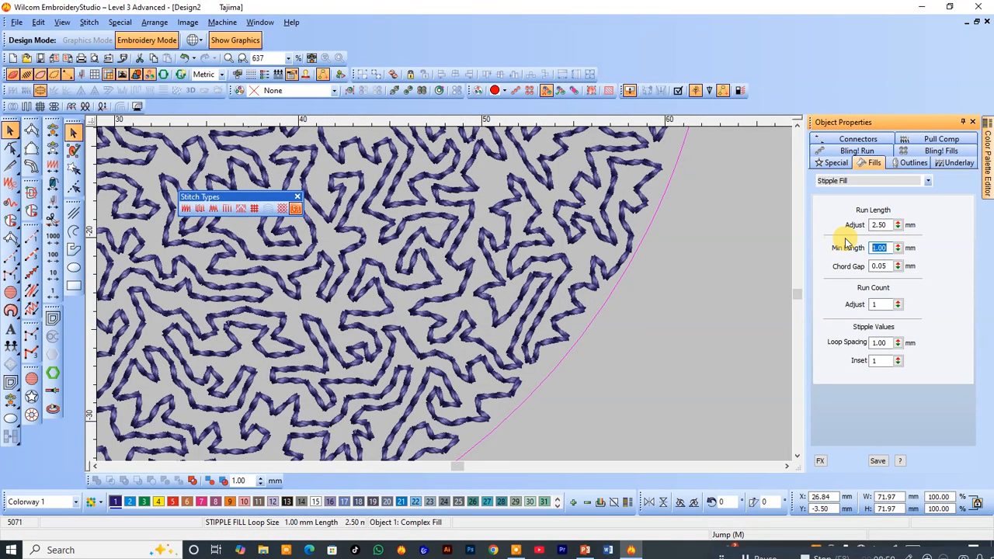
pyautogui.write('.2')
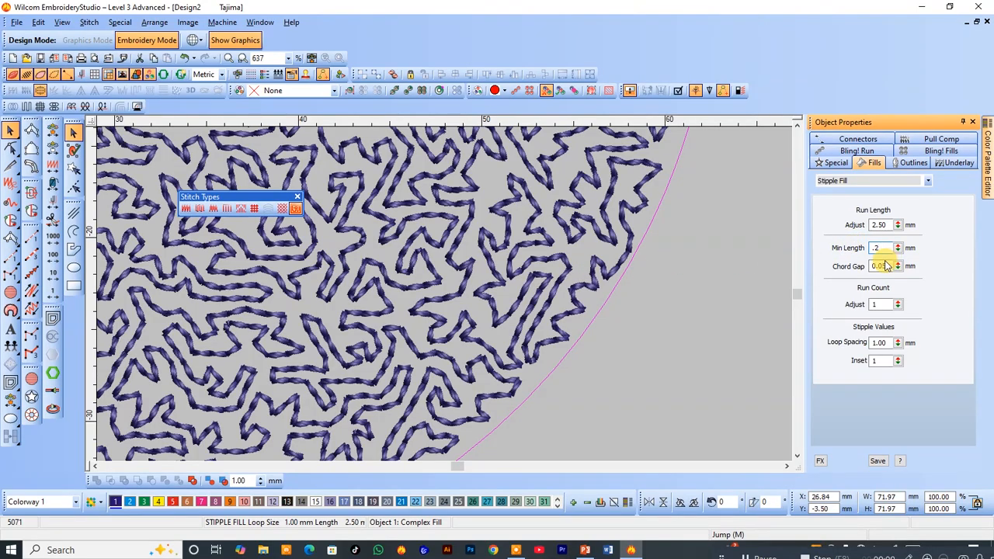
pyautogui.press('Return')
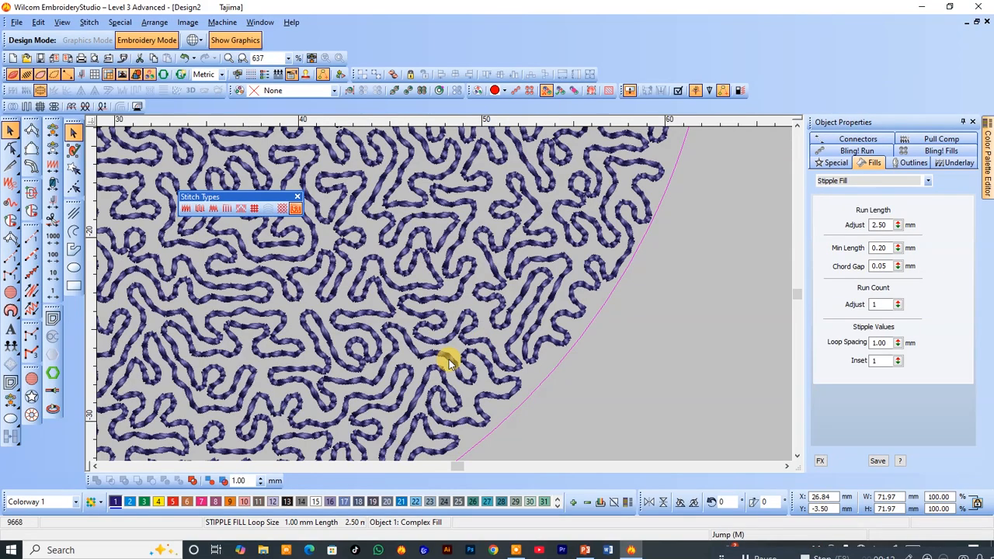
pyautogui.scroll(-1, 449, 359)
pyautogui.scroll(-1, 466, 199)
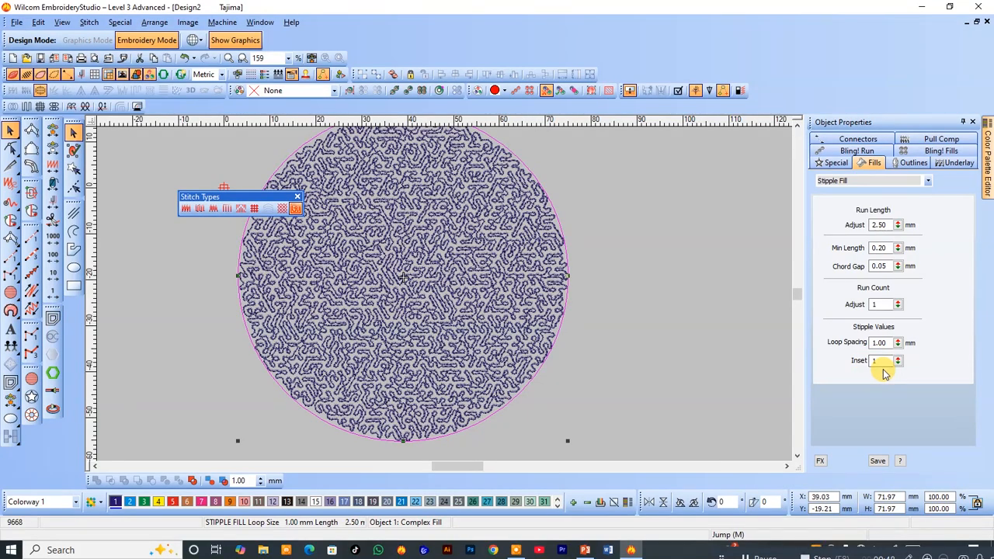
# - Move the stippled circle about 21 mm right and 4 mm down, and inspect the fill along its right edge
pyautogui.doubleClick(880, 360)
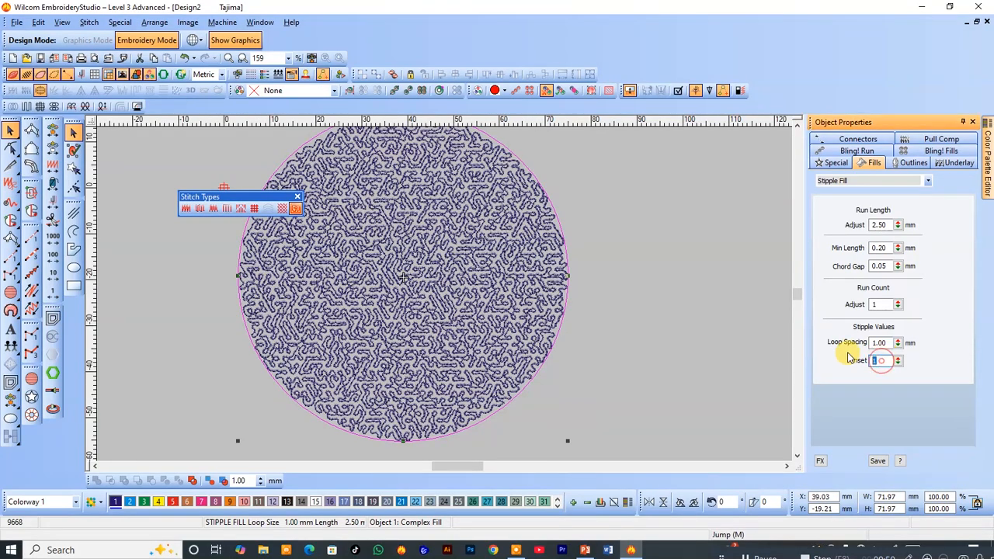
pyautogui.moveTo(412, 206); pyautogui.dragTo(513, 225)
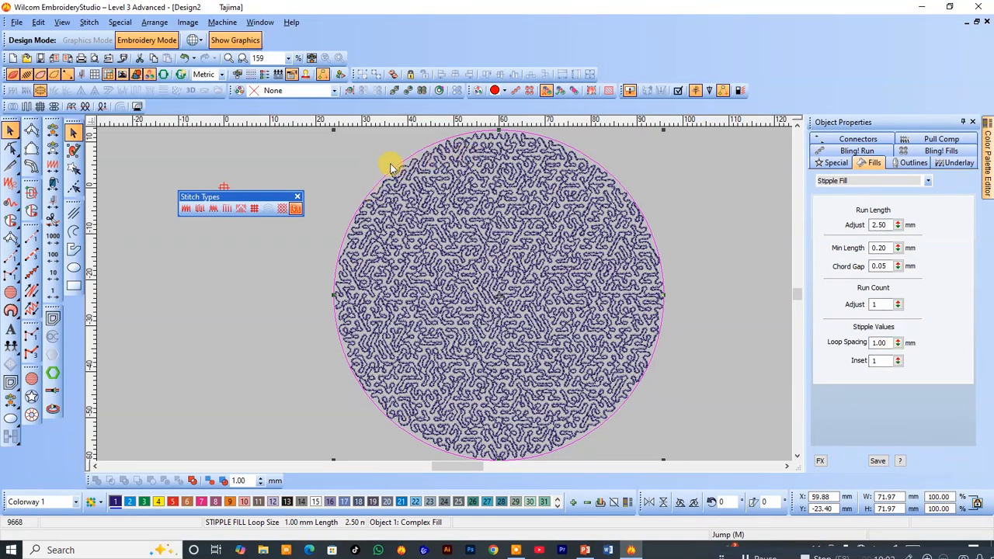
pyautogui.press('b')
pyautogui.moveTo(672, 227); pyautogui.dragTo(622, 287)
pyautogui.scroll(-5, 520, 359)
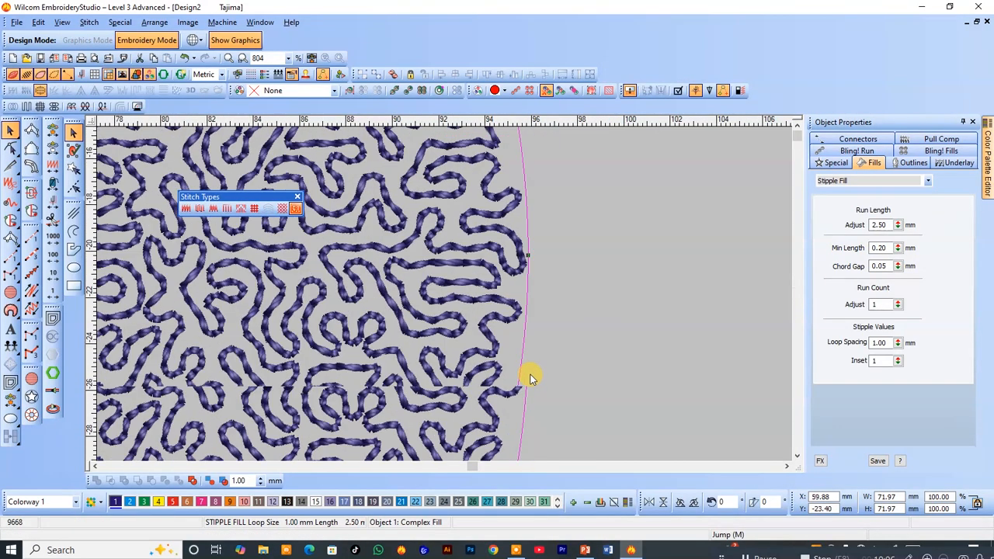
pyautogui.hotkey('shift', 'z')
pyautogui.hotkey('shift', 'z')
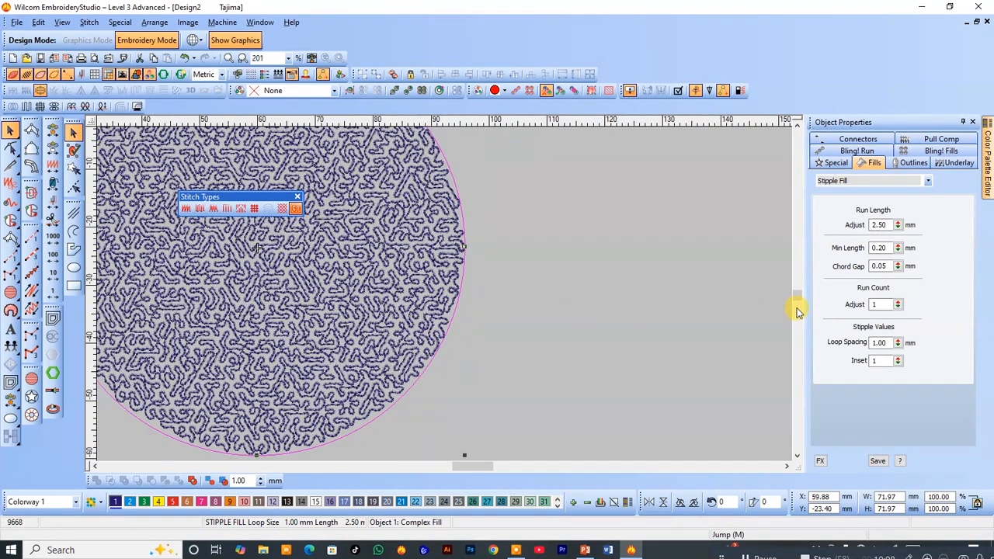
# - Increase the stipple fill's inset in stages to 2, 3 and 5
pyautogui.moveTo(900, 362); pyautogui.dragTo(853, 378)
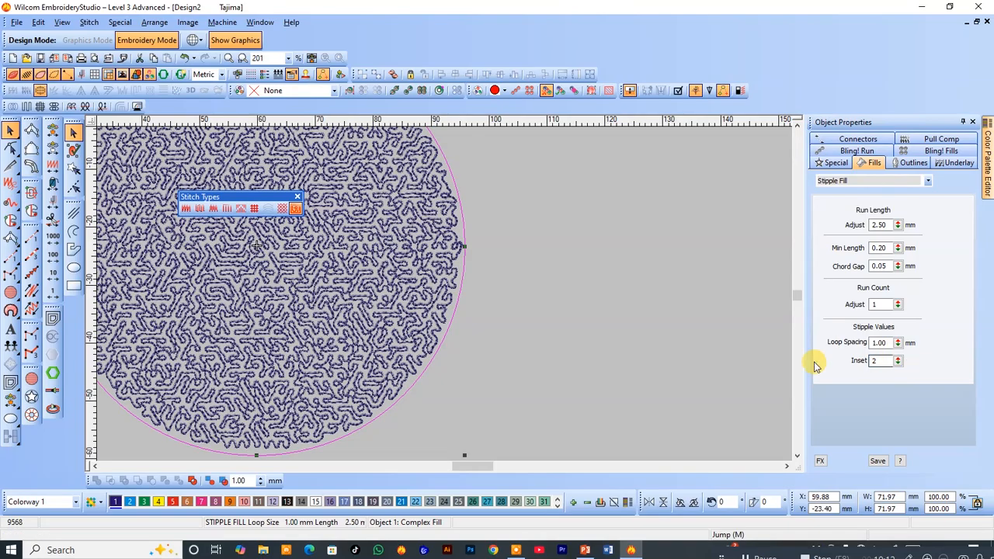
pyautogui.moveTo(898, 361); pyautogui.dragTo(854, 358)
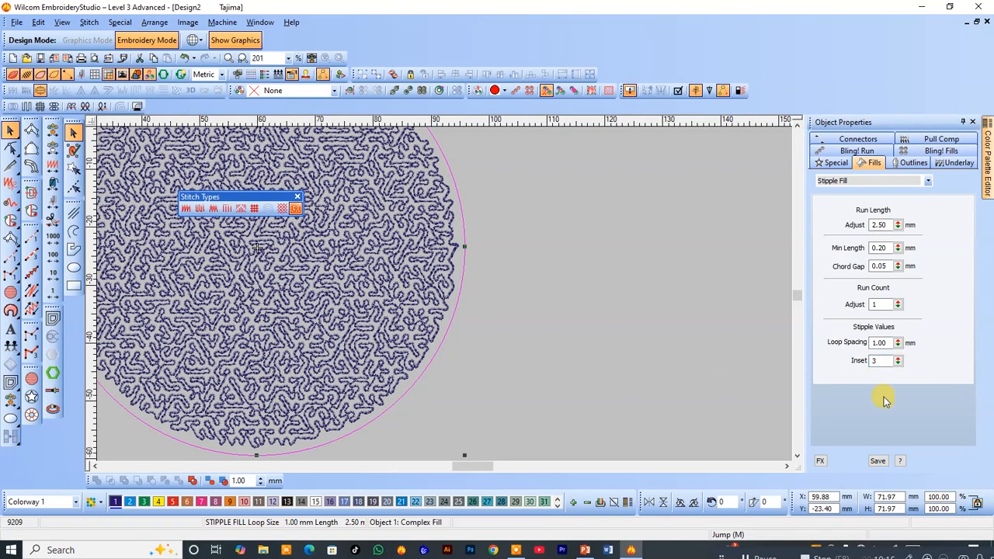
pyautogui.moveTo(854, 361); pyautogui.dragTo(899, 362)
pyautogui.hotkey('shift', 'z')
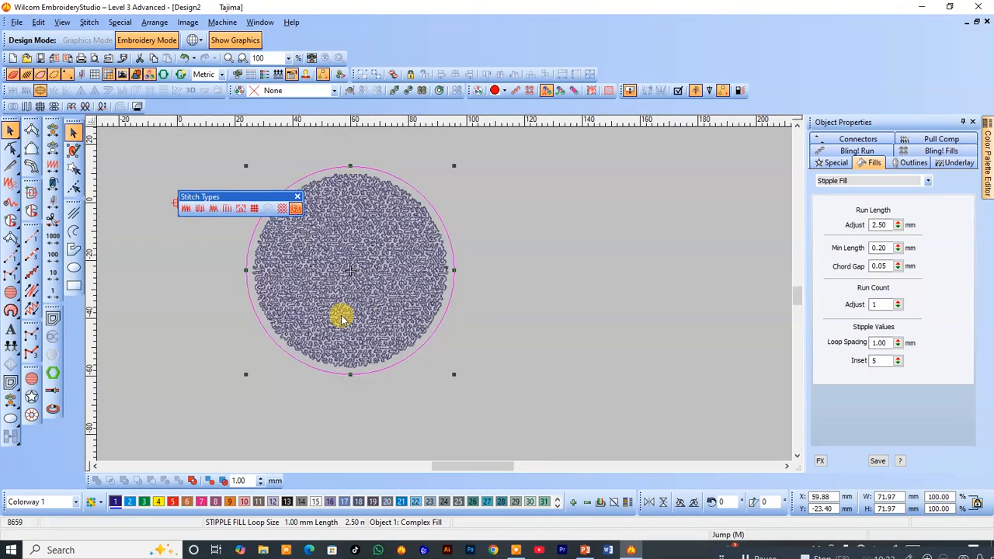
# - Move the circle to about X 89 mm, Y -13 mm and inspect the gap between its outline and the stitching
pyautogui.press('b')
pyautogui.moveTo(364, 156); pyautogui.dragTo(444, 273)
pyautogui.moveTo(276, 389); pyautogui.dragTo(516, 304)
pyautogui.hotkey('shift', 'z')
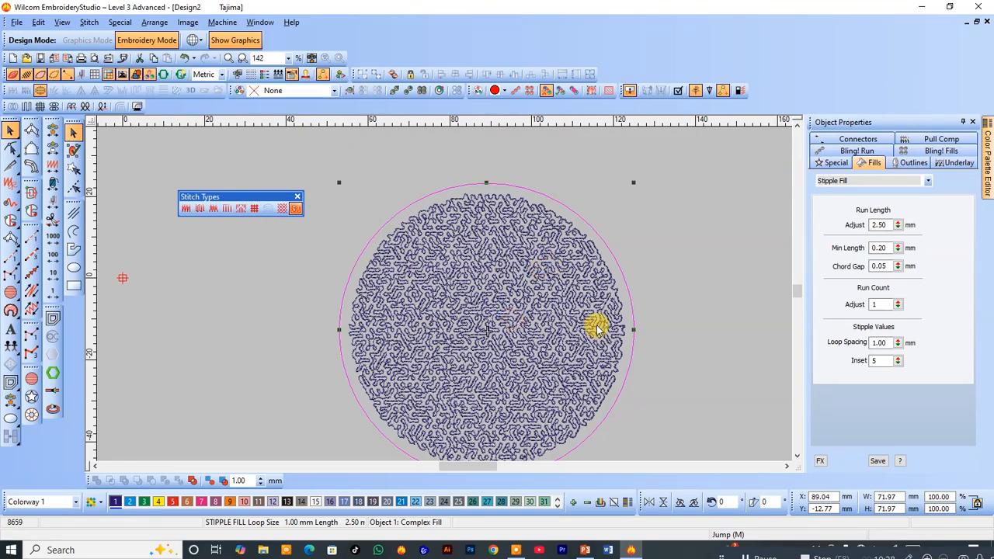
pyautogui.moveTo(644, 257); pyautogui.dragTo(511, 355)
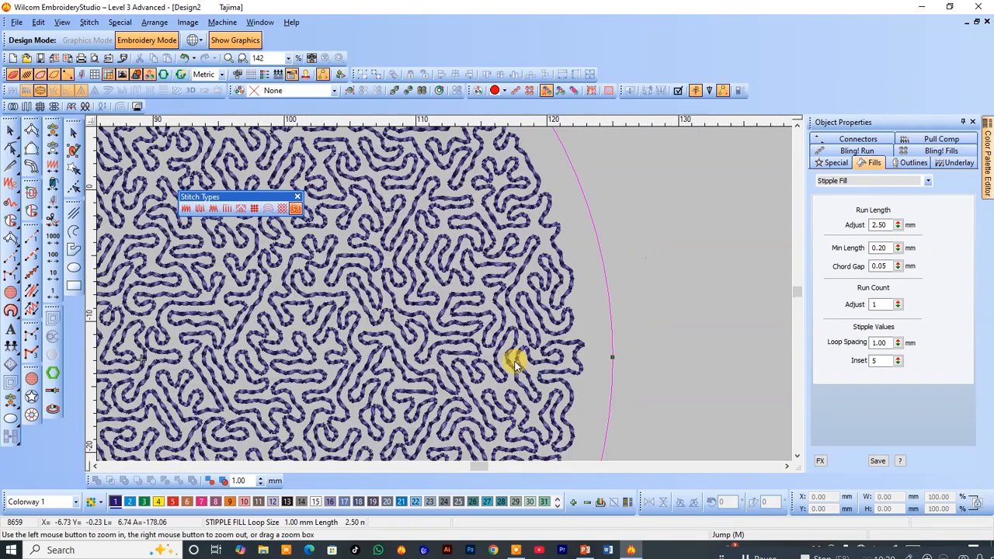
pyautogui.click(608, 290)
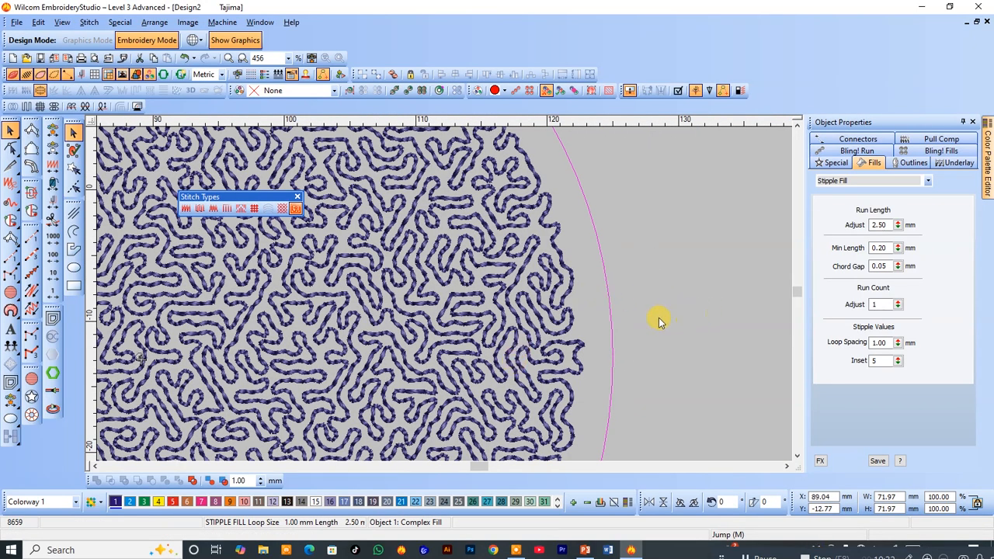
pyautogui.hotkey('shift', 'z')
pyautogui.hotkey('shift', 'z')
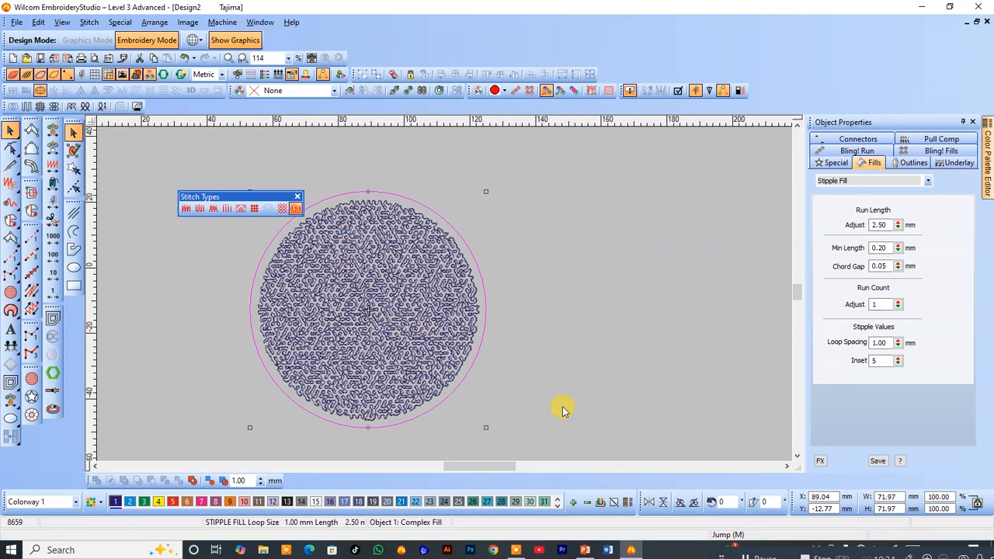
# - Reselect the circle and scale it down about its centre to about 39.8 mm in diameter
pyautogui.click(633, 367)
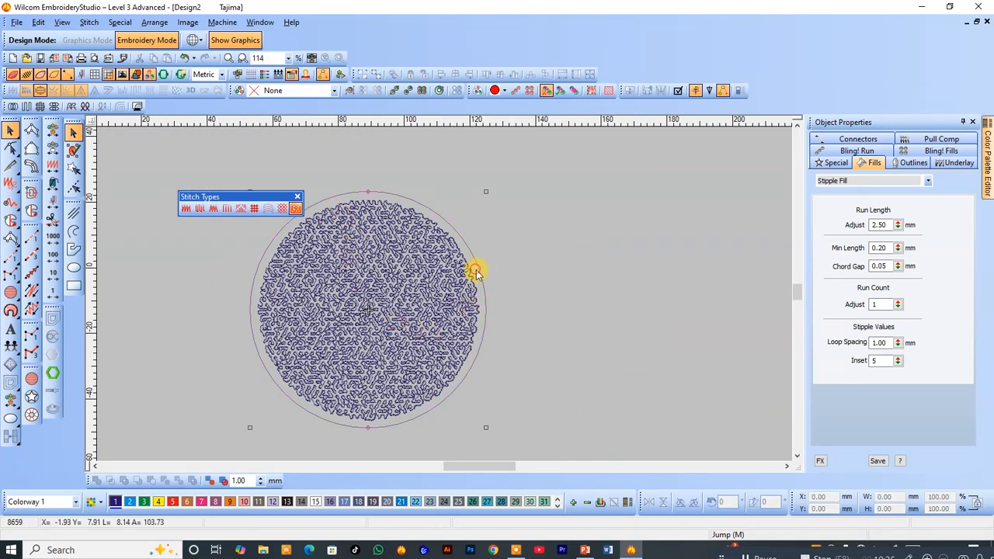
pyautogui.click(474, 269)
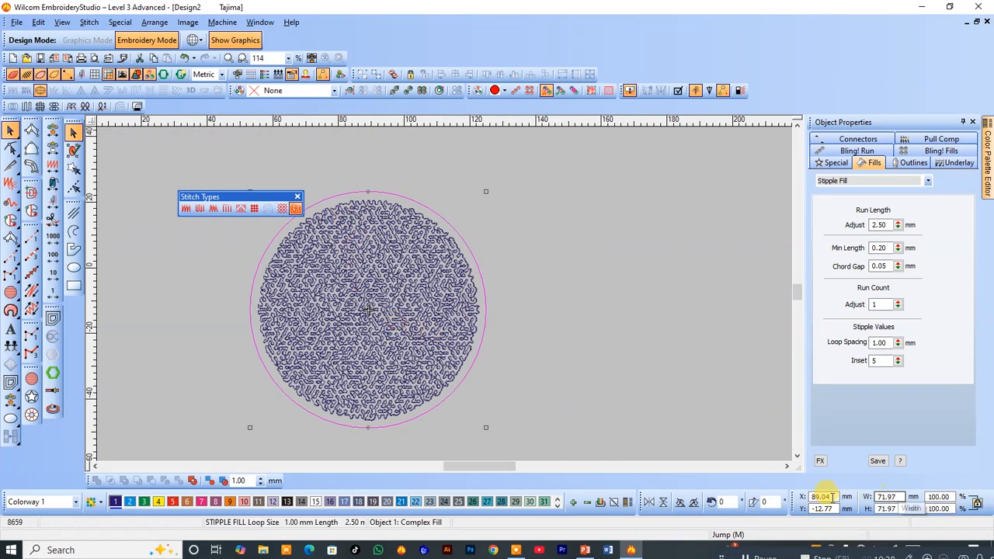
pyautogui.click(635, 358)
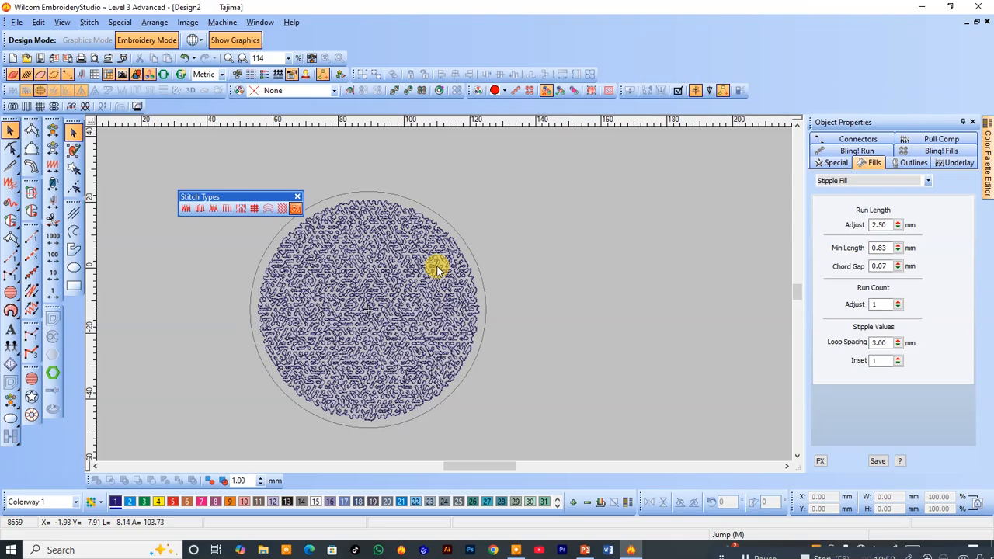
pyautogui.click(409, 206)
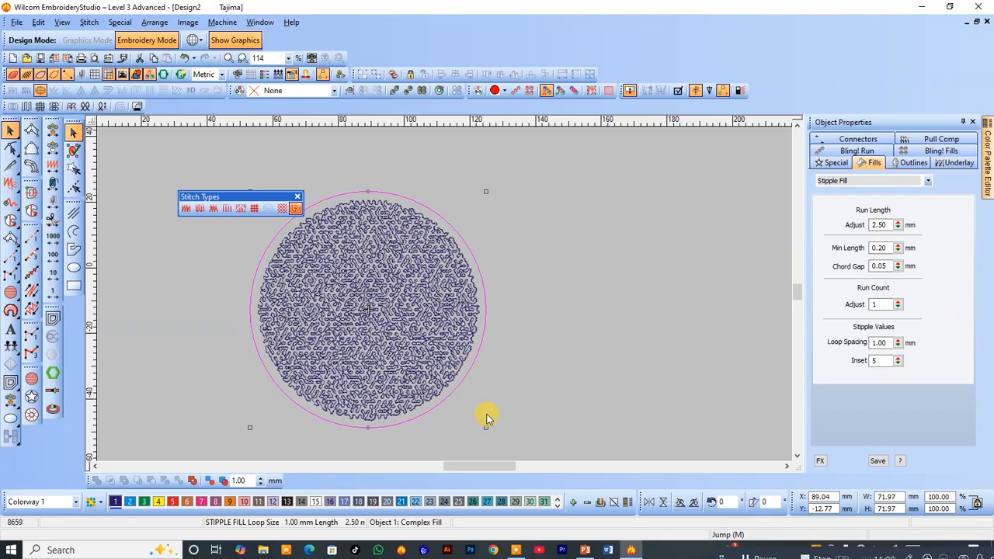
pyautogui.click(435, 365)
pyautogui.moveTo(484, 426); pyautogui.dragTo(437, 370)
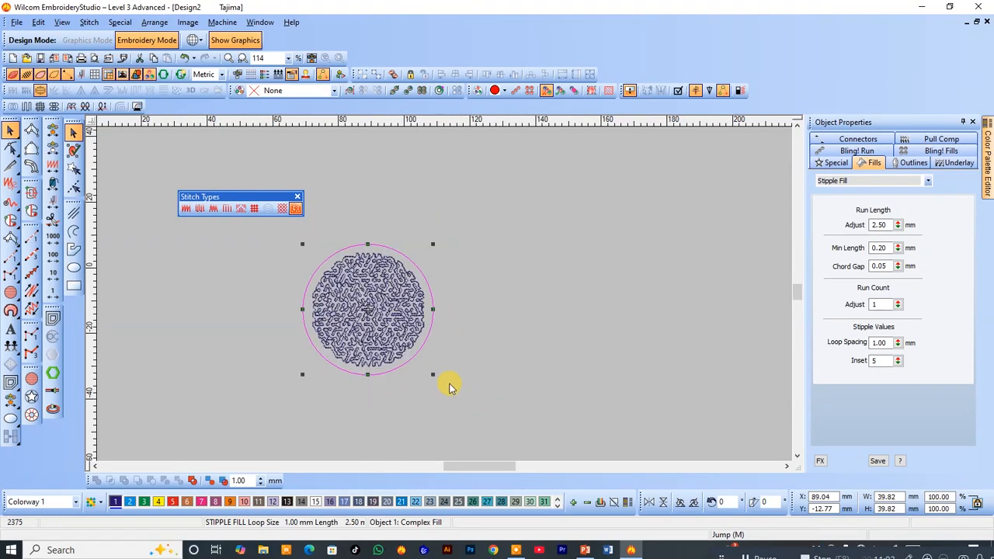
# - Examine the stipple pattern and inset setting of the reduced circle up close
pyautogui.click(591, 343)
pyautogui.press('b')
pyautogui.moveTo(413, 210); pyautogui.dragTo(282, 396)
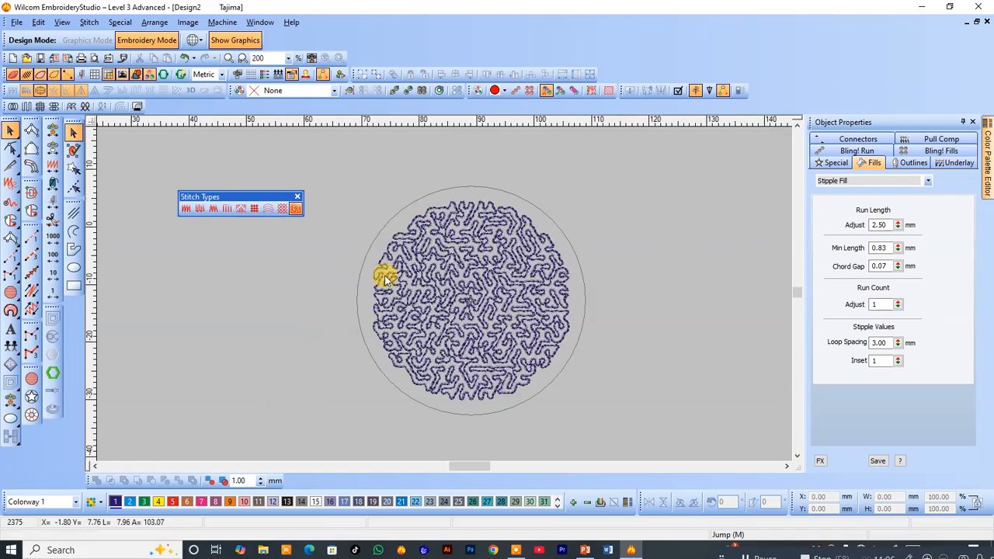
pyautogui.click(385, 283)
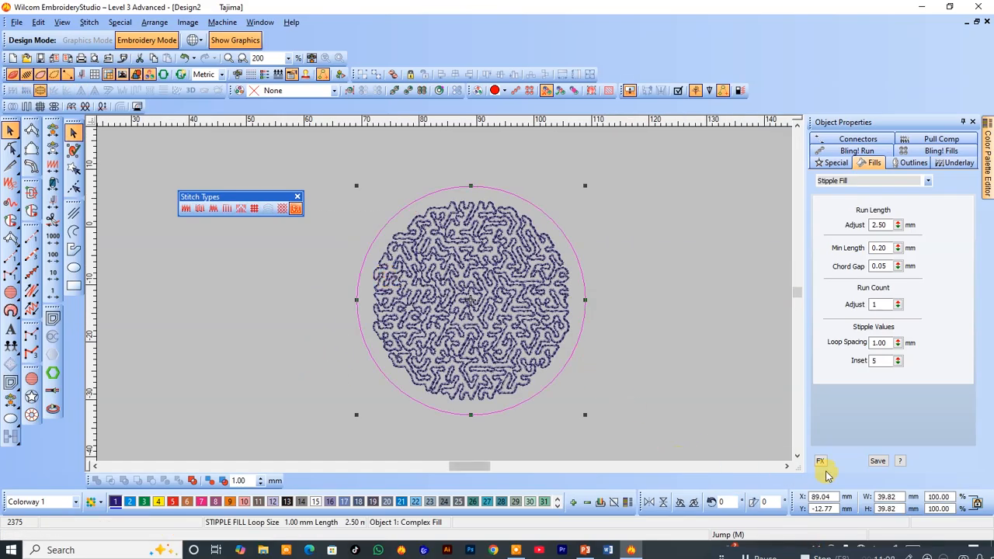
pyautogui.click(877, 361)
pyautogui.click(462, 305)
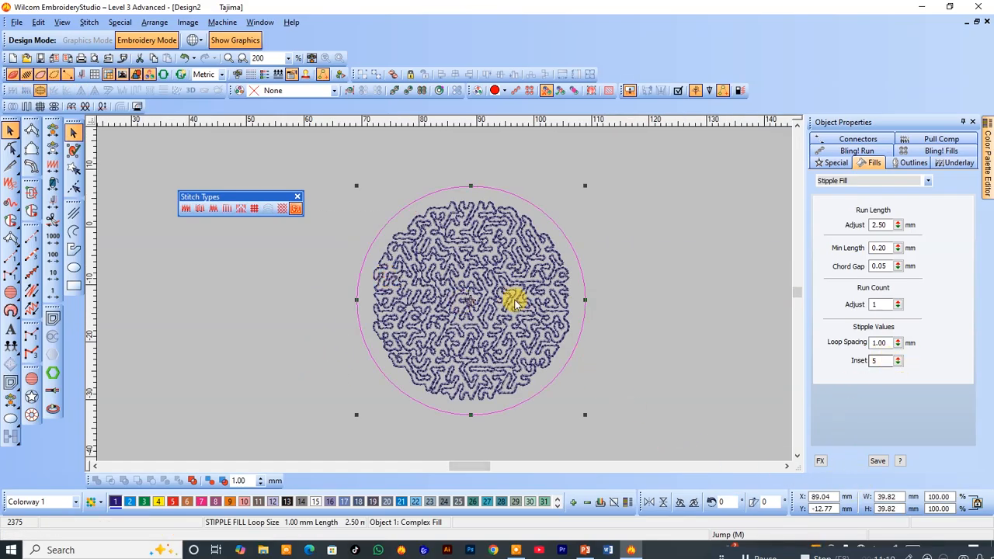